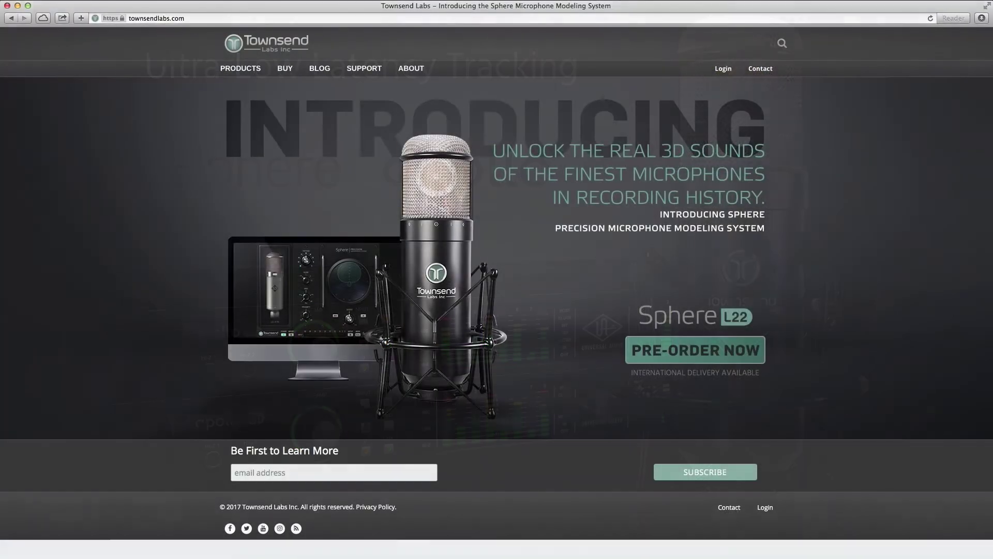
Begin account creation with Sphere registration ticked, Sphere L22 Microphone selected, and the mic's serial number entered
{"action": "left_click", "coordinate": [724, 69]}
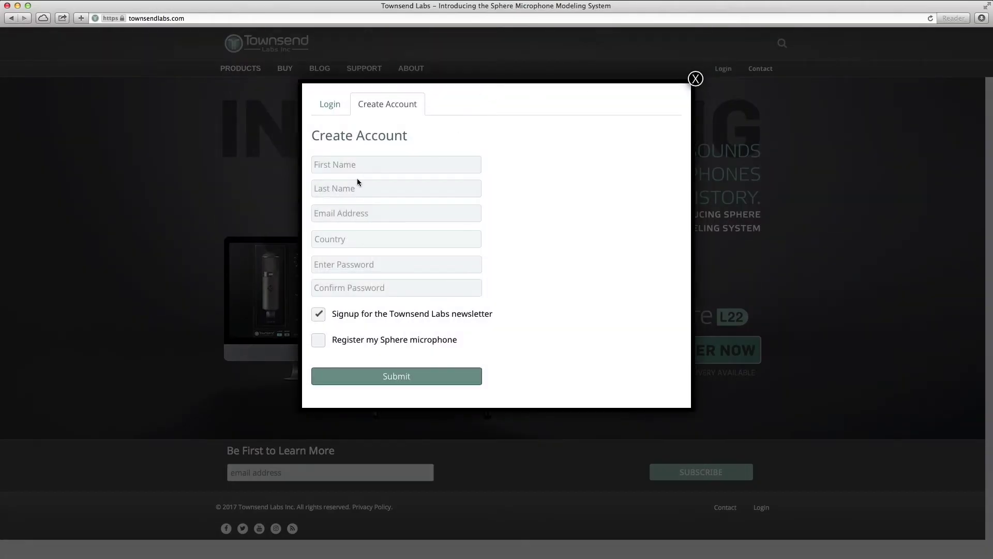
{"action": "left_click", "coordinate": [319, 340]}
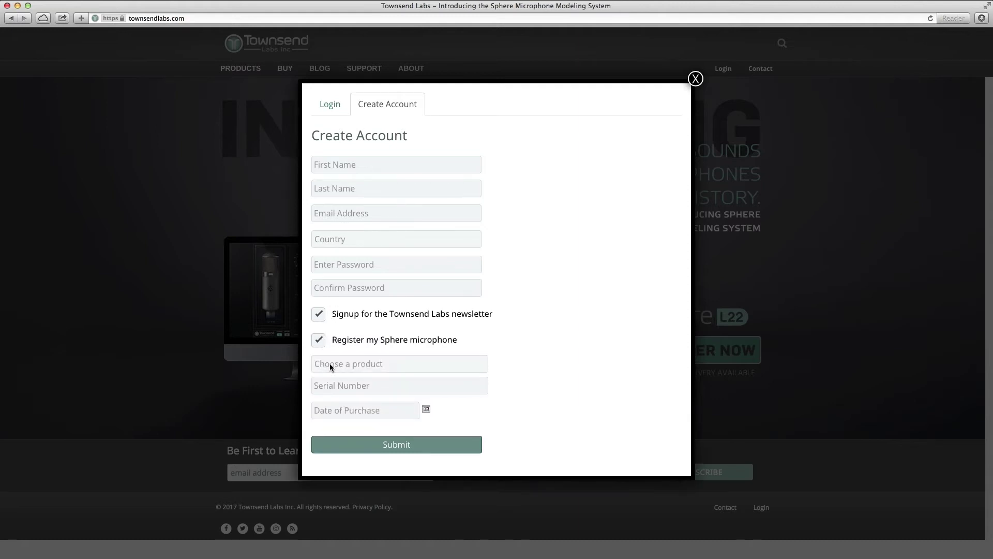
{"action": "left_click", "coordinate": [331, 366]}
{"action": "left_click", "coordinate": [341, 374]}
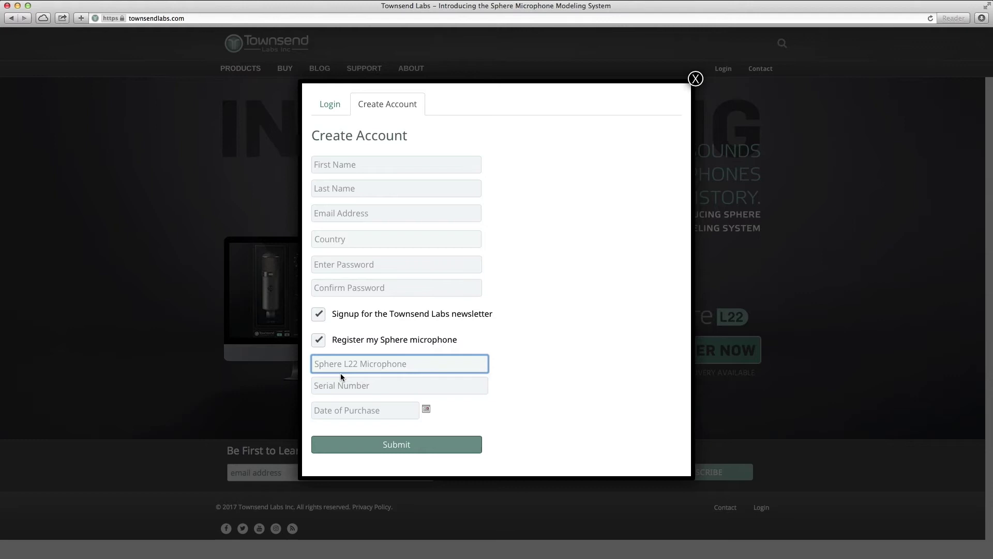
{"action": "left_click", "coordinate": [340, 385]}
{"action": "type", "text": "LA"}
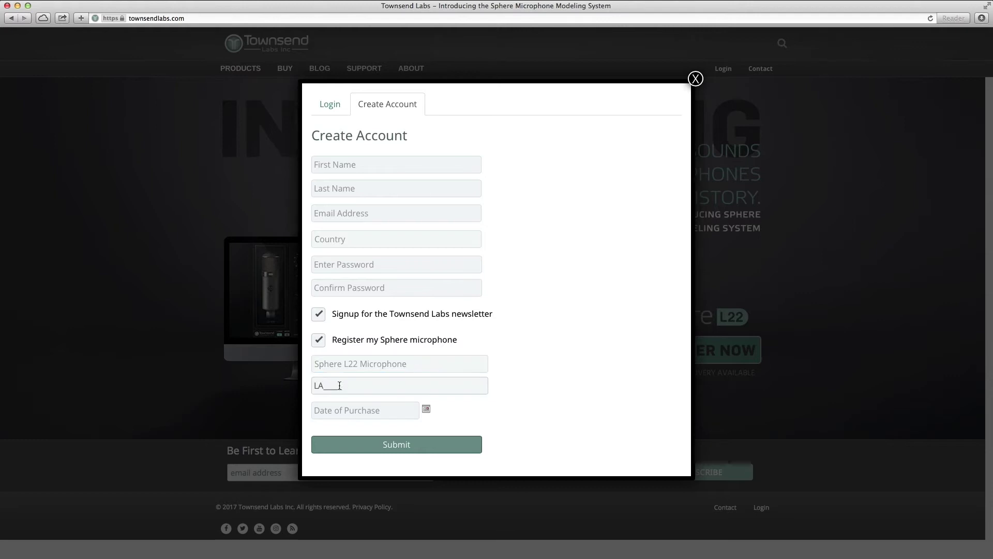
{"action": "type", "text": "D1234"}
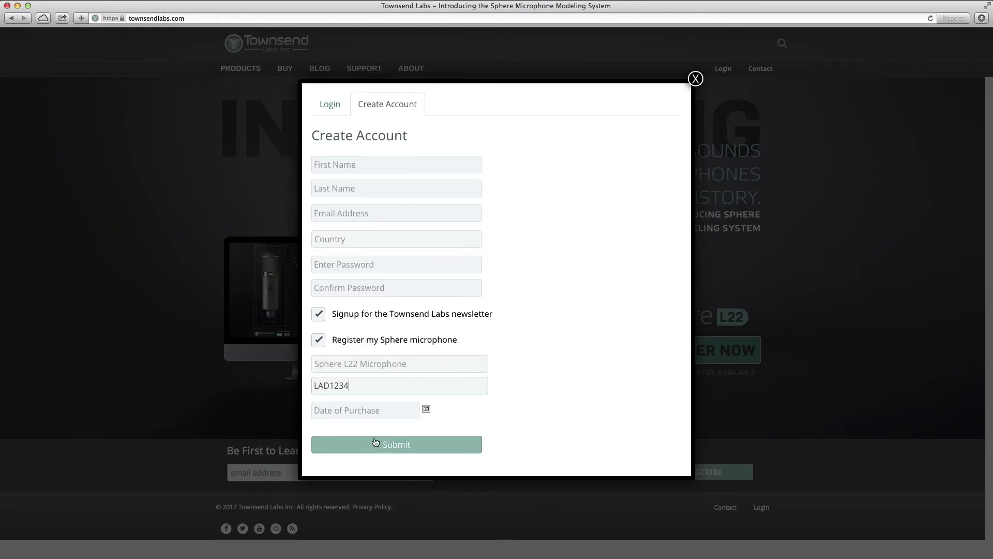
Log in with the saved credentials and go to the My Account page
{"action": "left_click", "coordinate": [331, 108]}
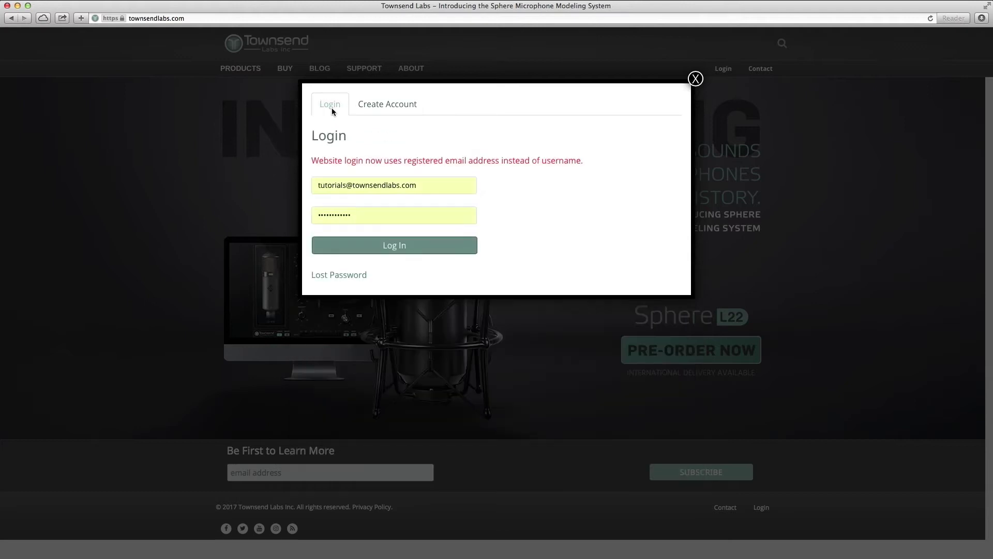
{"action": "left_click", "coordinate": [359, 245]}
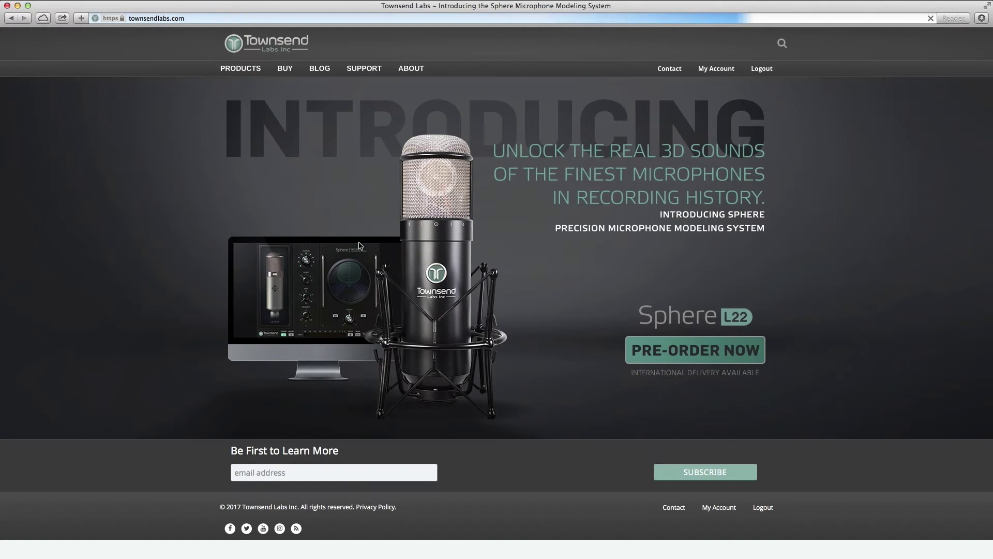
{"action": "left_click", "coordinate": [711, 70]}
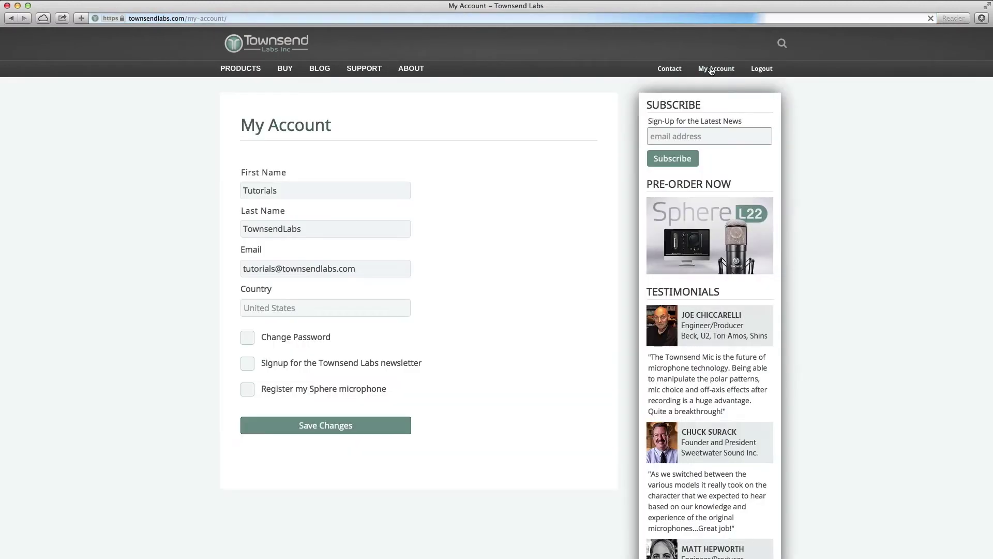
Tick Register my Sphere microphone and choose Sphere L22 Microphone as the product
{"action": "left_click", "coordinate": [246, 394]}
{"action": "left_click", "coordinate": [273, 419]}
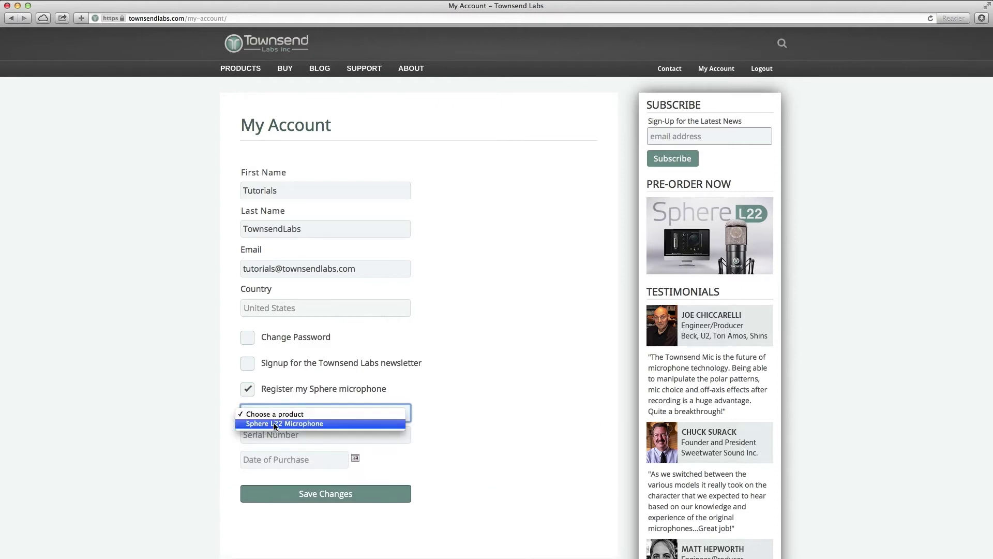
{"action": "left_click", "coordinate": [274, 423]}
{"action": "scroll", "coordinate": [287, 494], "scroll_direction": "down", "scroll_amount": 1}
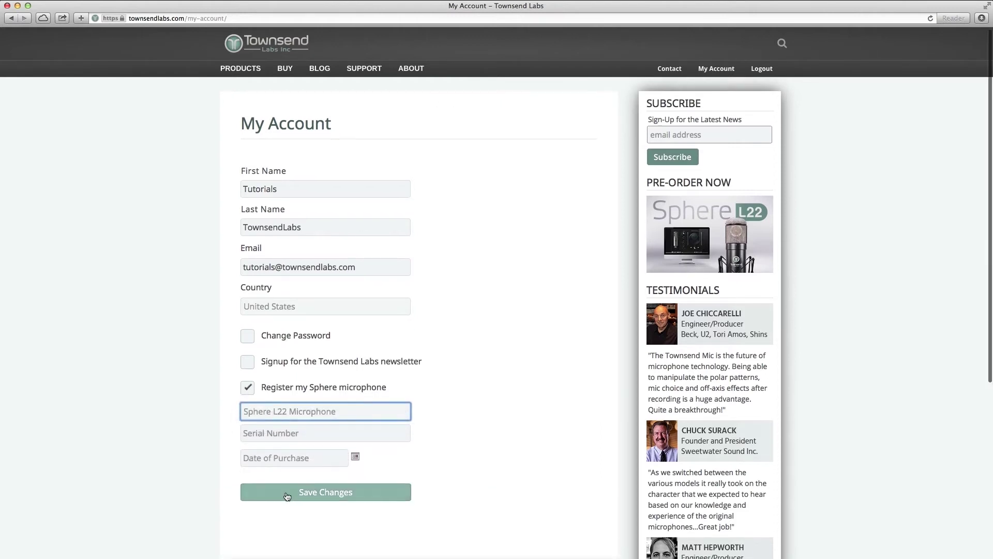
Go to SUPPORT > DOWNLOADS and download the Sphere installer for Mac
{"action": "mouse_move", "coordinate": [364, 69]}
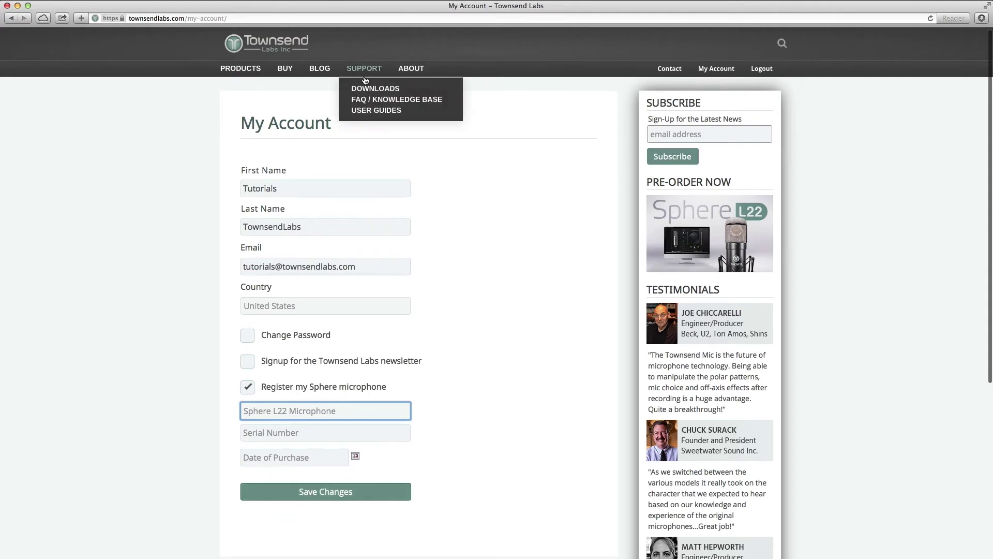
{"action": "scroll", "coordinate": [369, 93], "scroll_direction": "down", "scroll_amount": 1}
{"action": "left_click", "coordinate": [369, 93]}
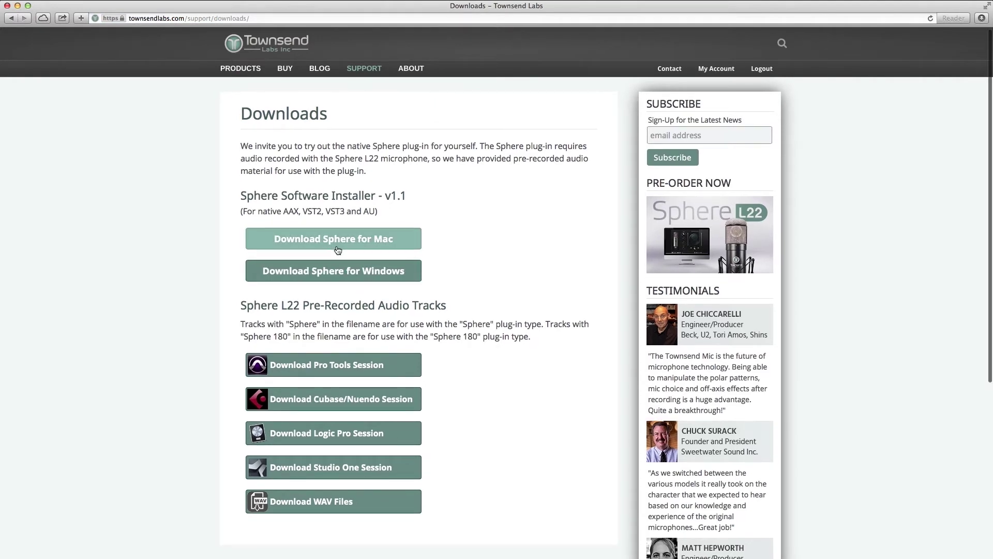
{"action": "left_click", "coordinate": [337, 250]}
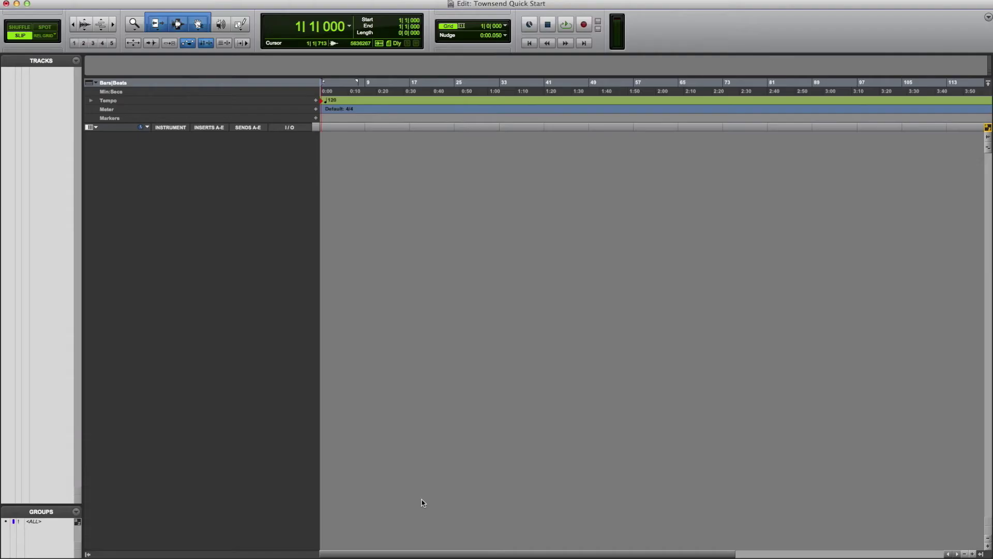
Create one new mono audio track in the session
{"action": "key", "text": "super+shift+n"}
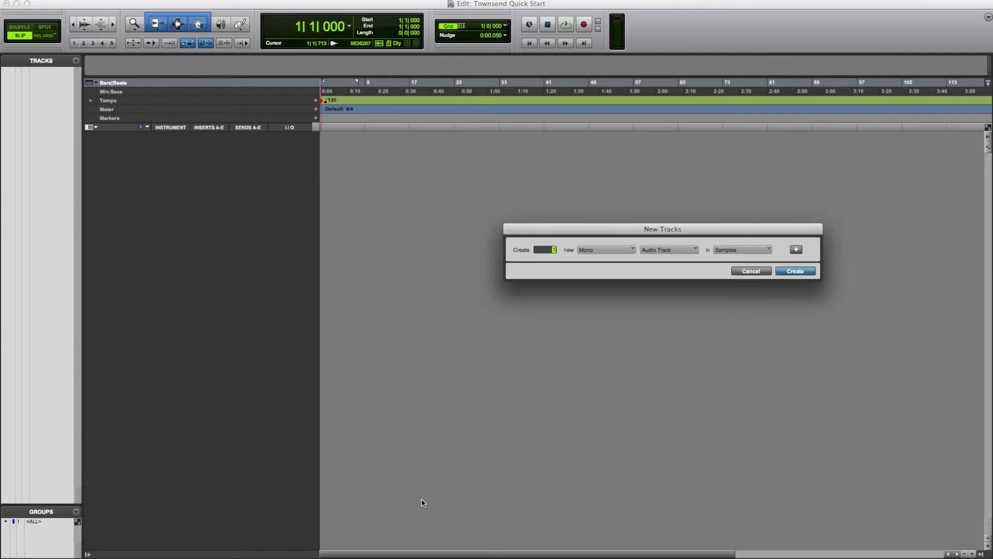
{"action": "left_click", "coordinate": [588, 253]}
{"action": "left_click", "coordinate": [595, 250]}
{"action": "left_click", "coordinate": [794, 271]}
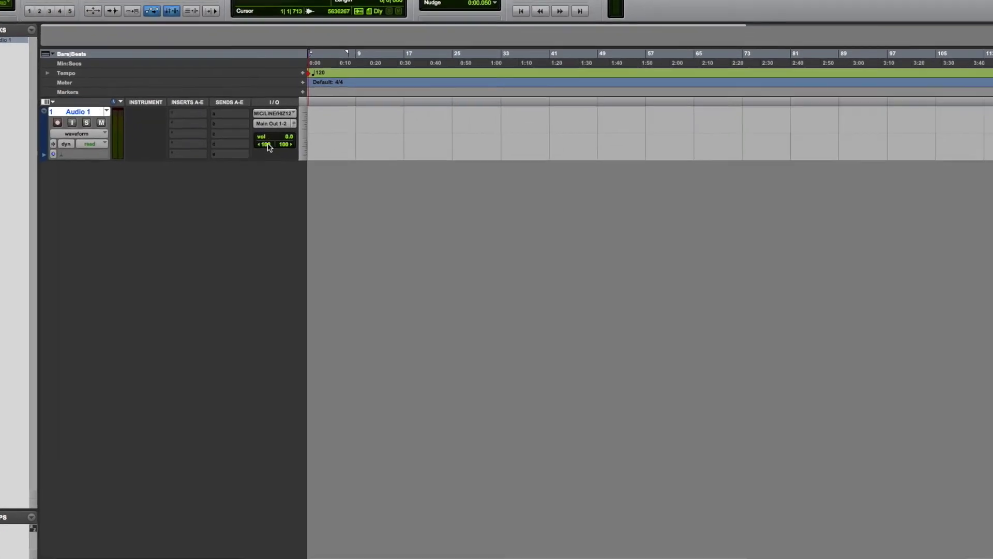
Set Audio 1's input to MIC/LINE/HIZ 1-2, insert Townsend Labs Sphere, and record-enable it
{"action": "left_click", "coordinate": [313, 138]}
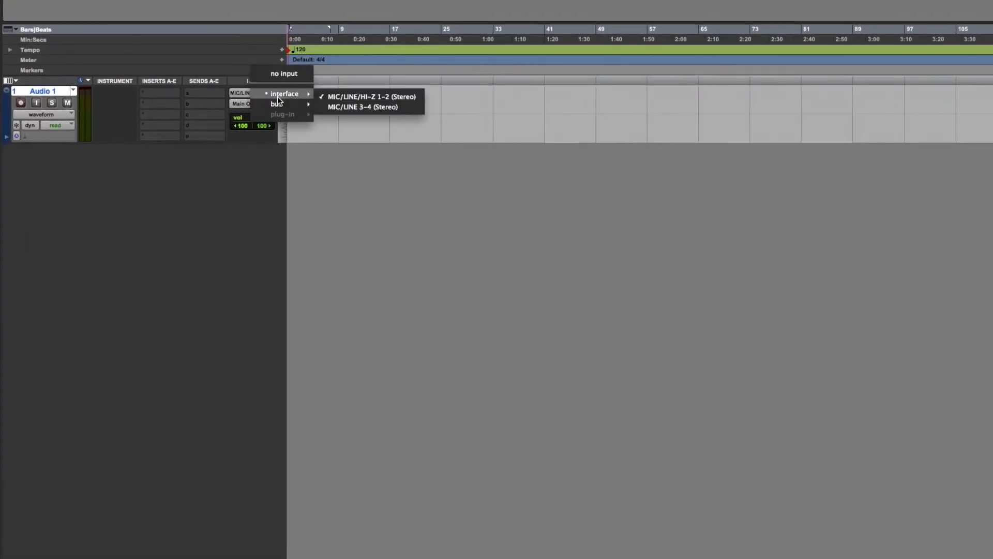
{"action": "left_click", "coordinate": [357, 98]}
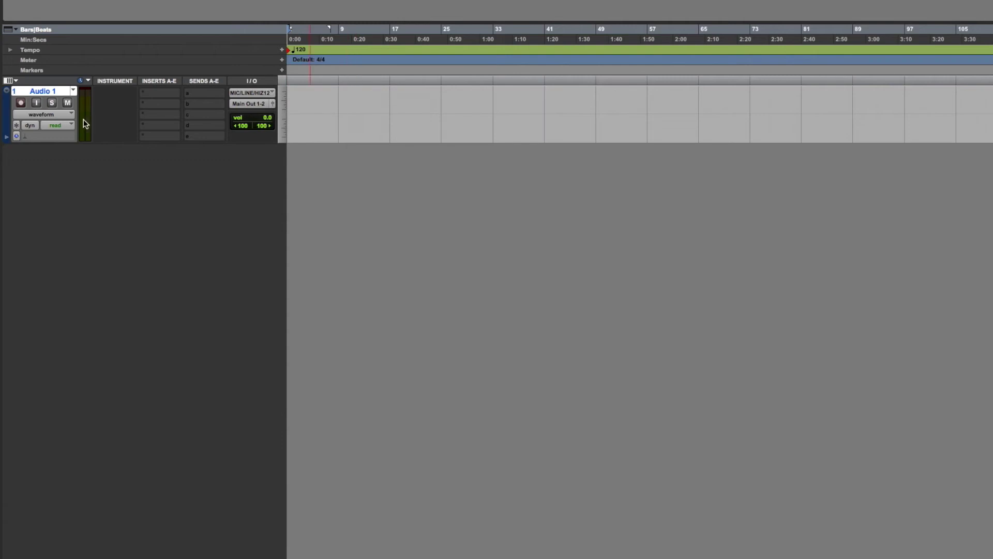
{"action": "left_click", "coordinate": [155, 94]}
{"action": "mouse_move", "coordinate": [209, 117]}
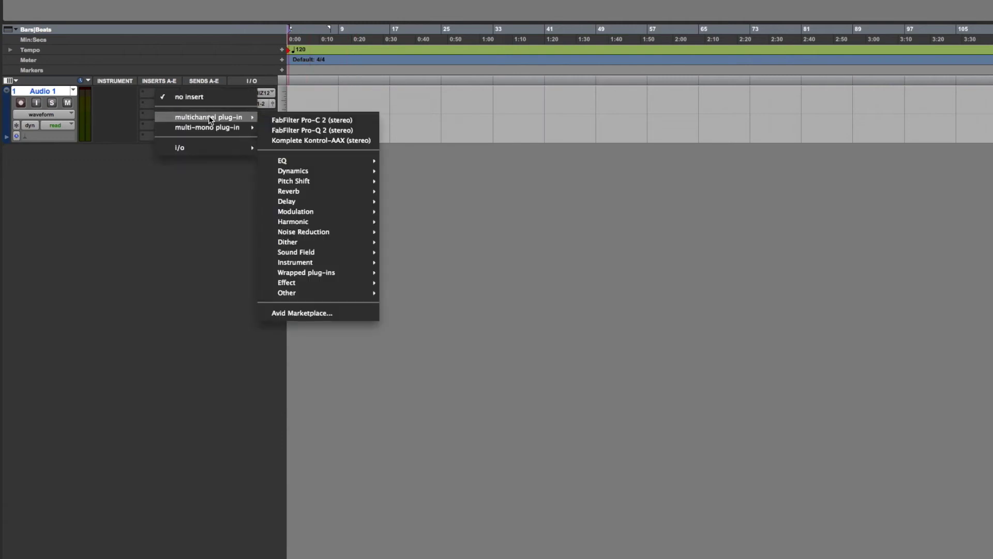
{"action": "mouse_move", "coordinate": [304, 253]}
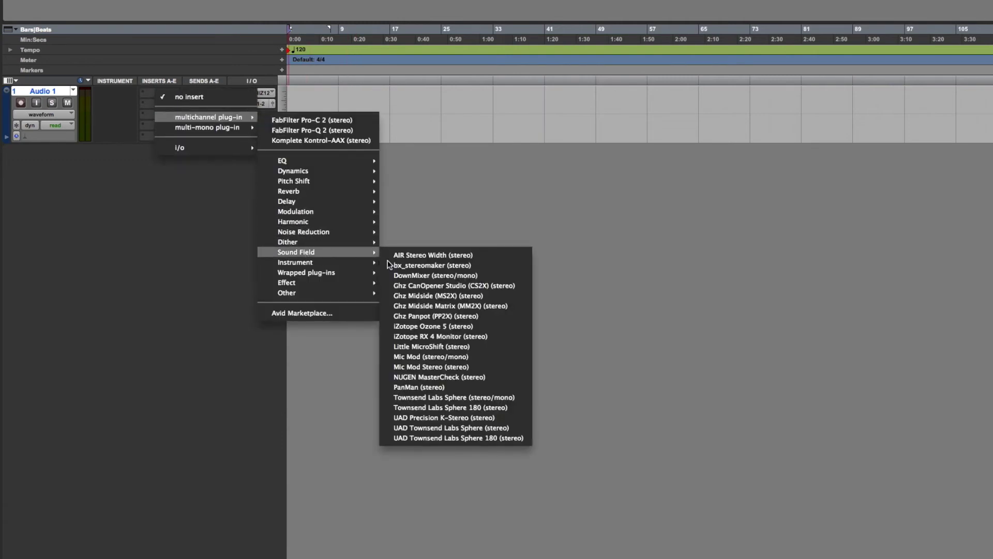
{"action": "left_click", "coordinate": [443, 398]}
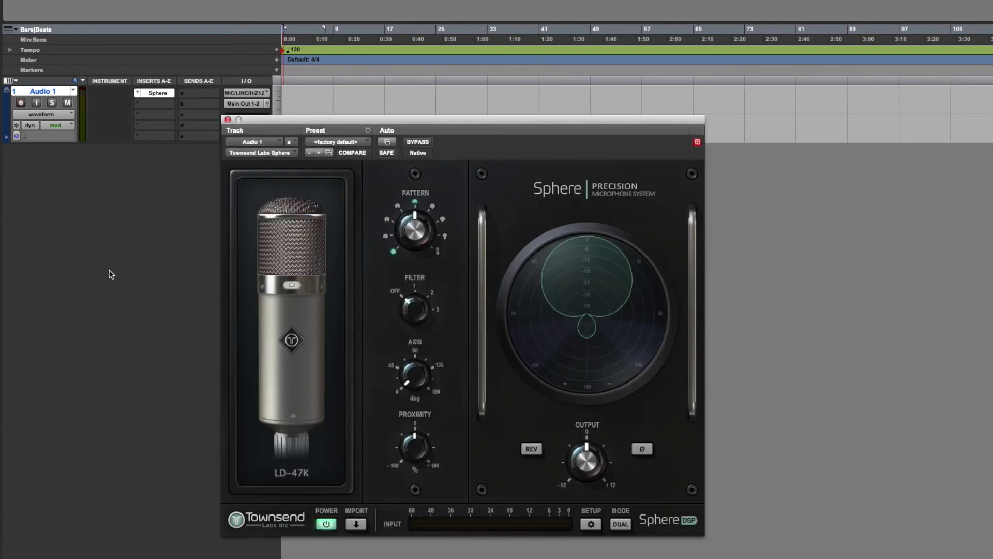
{"action": "left_click", "coordinate": [20, 103]}
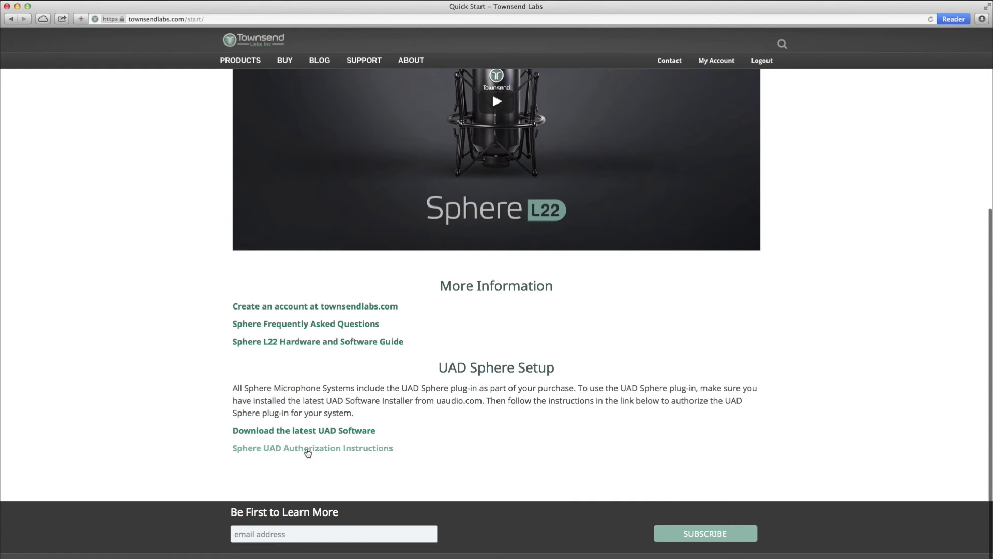
Open the Sphere UAD Authorization Instructions and scroll through voucher redemption steps 1 to 3
{"action": "left_click", "coordinate": [308, 449]}
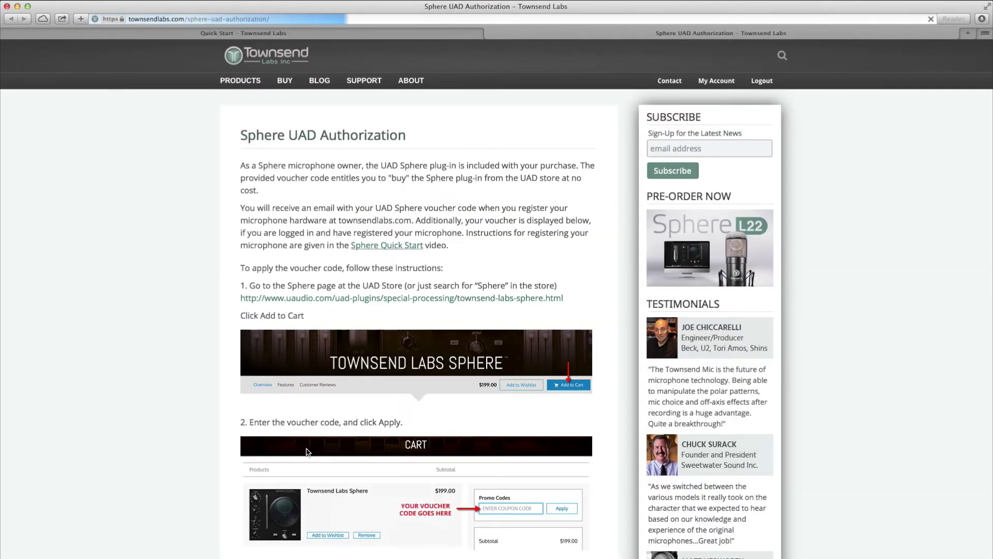
{"action": "scroll", "coordinate": [902, 422], "scroll_direction": "down", "scroll_amount": 5}
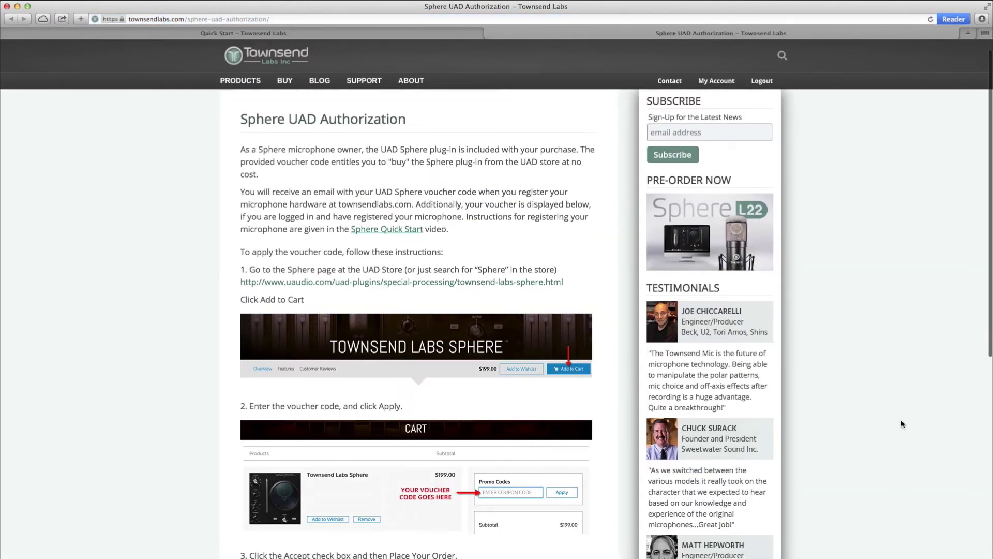
{"action": "scroll", "coordinate": [903, 423], "scroll_direction": "down", "scroll_amount": 6}
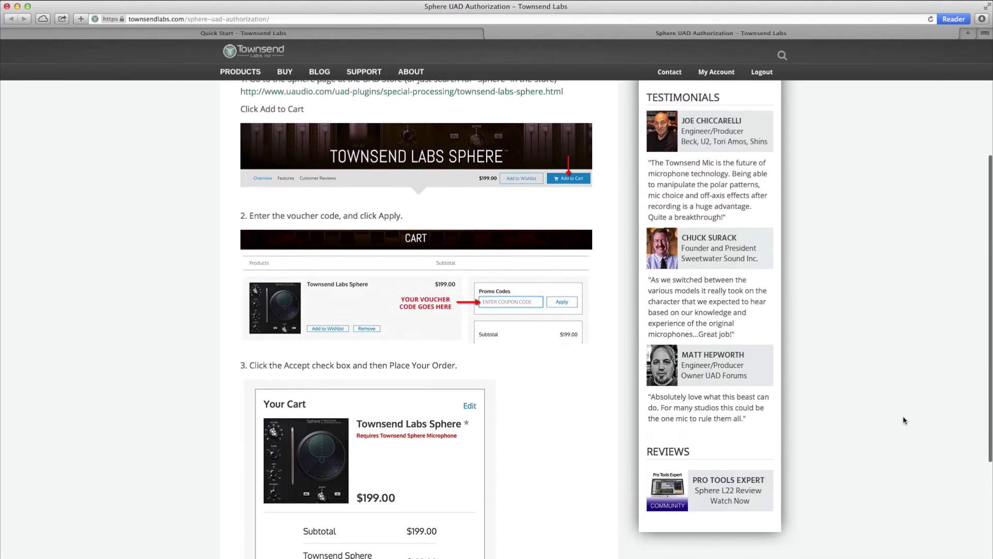
{"action": "scroll", "coordinate": [904, 420], "scroll_direction": "down", "scroll_amount": 3}
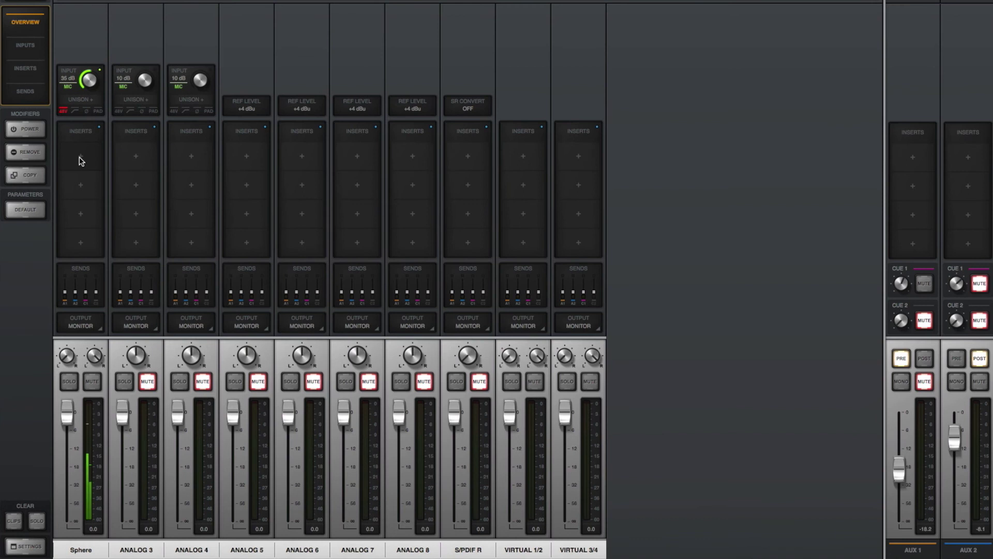
Insert Townsend Labs Sphere on the Sphere channel, set Sub-Card pattern and the LD-67 mic model
{"action": "left_click", "coordinate": [80, 157]}
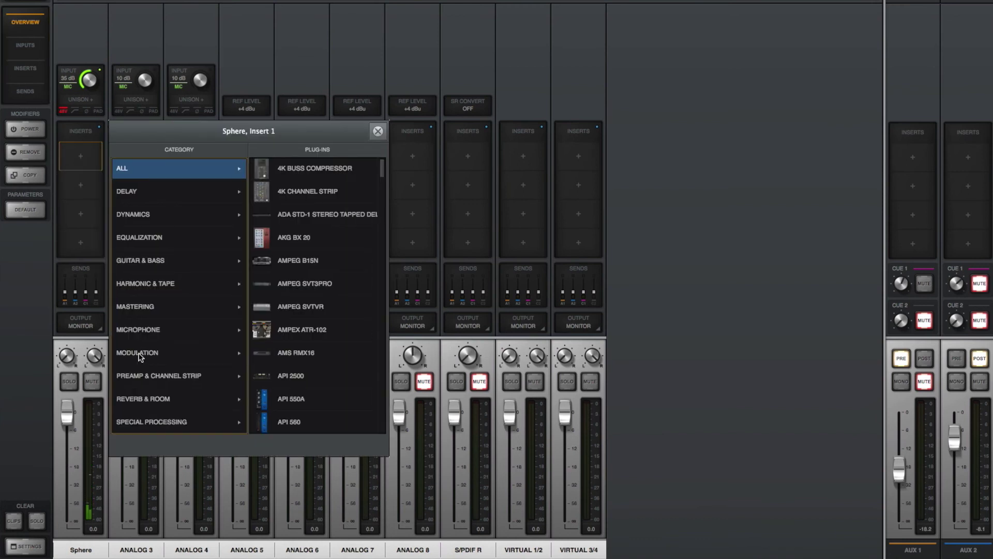
{"action": "left_click", "coordinate": [140, 331]}
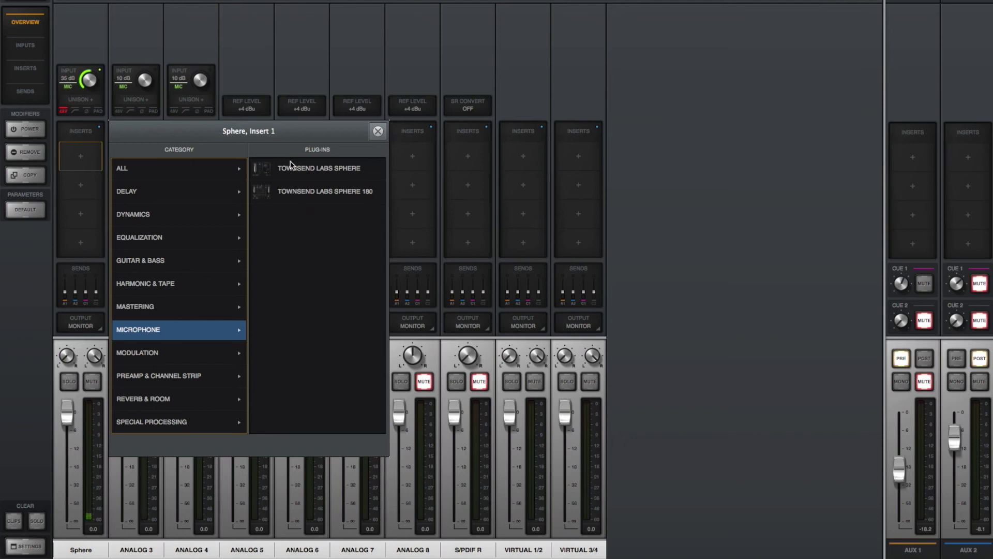
{"action": "left_click", "coordinate": [332, 166]}
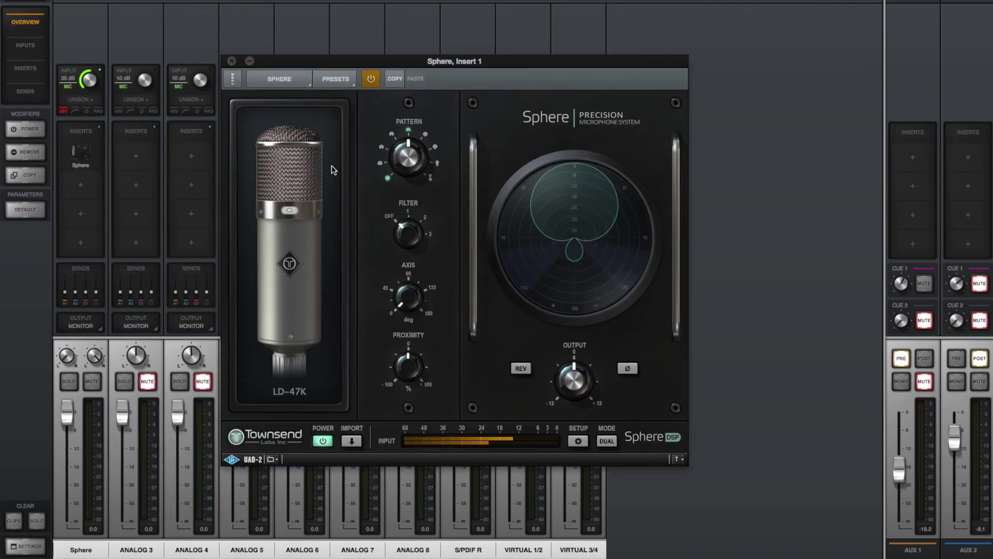
{"action": "left_click", "coordinate": [388, 179]}
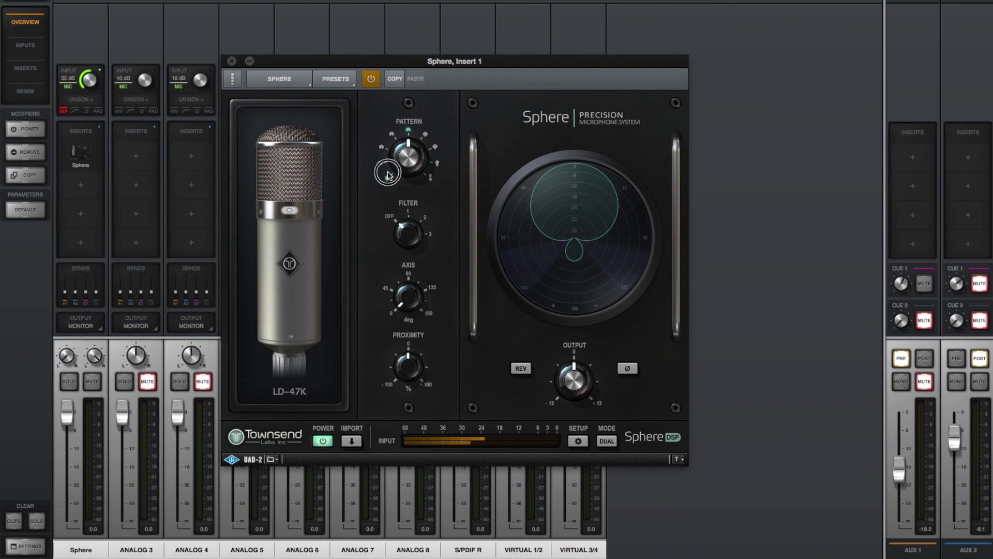
{"action": "left_click", "coordinate": [296, 328]}
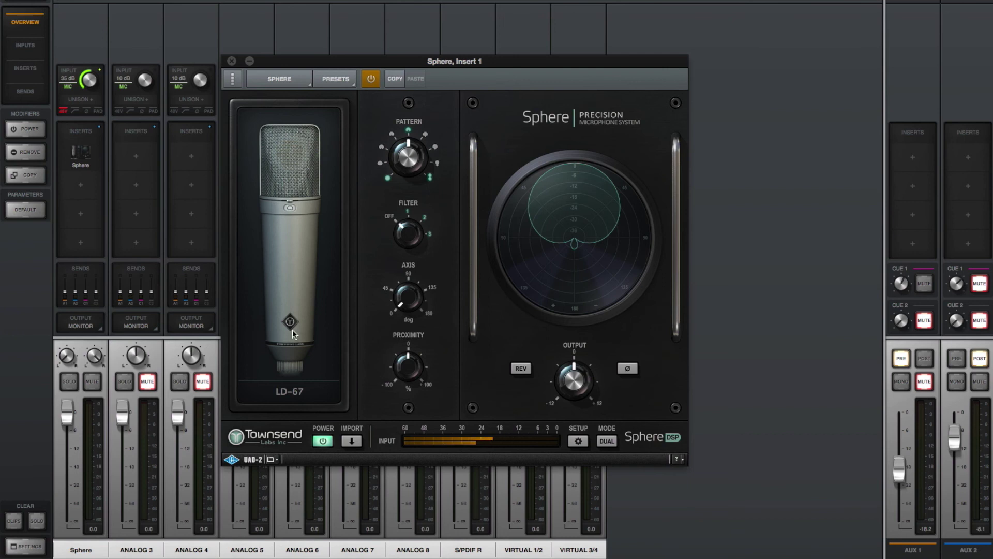
Load a UA 610-B preamp into the Unison slot and raise its level slightly
{"action": "left_click", "coordinate": [79, 100]}
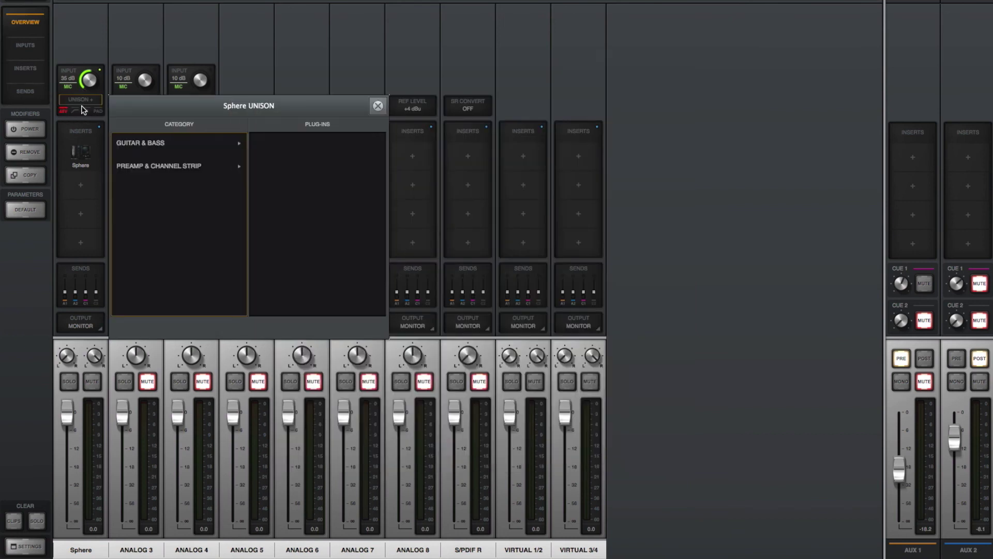
{"action": "left_click", "coordinate": [176, 167]}
{"action": "left_click", "coordinate": [298, 259]}
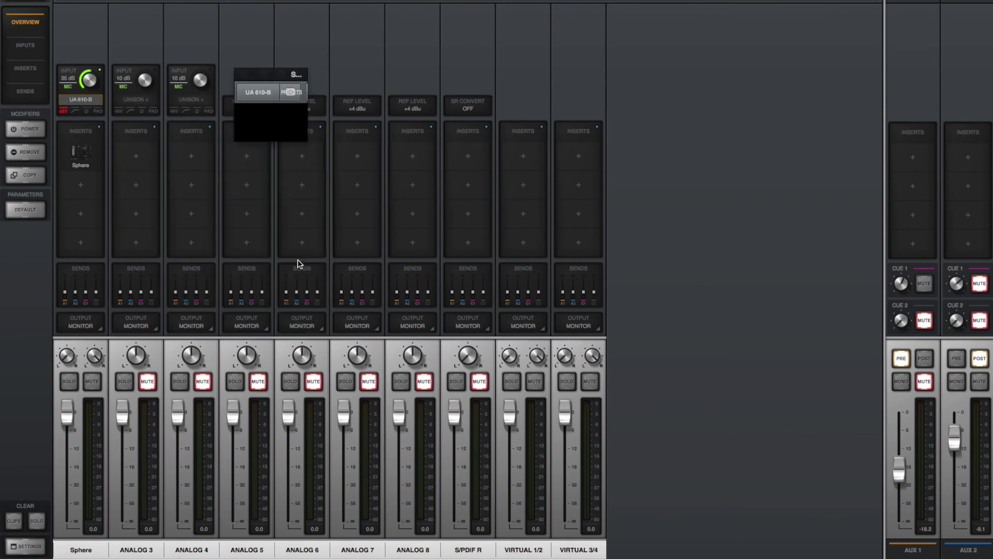
{"action": "left_click_drag", "start_coordinate": [318, 359], "coordinate": [312, 355]}
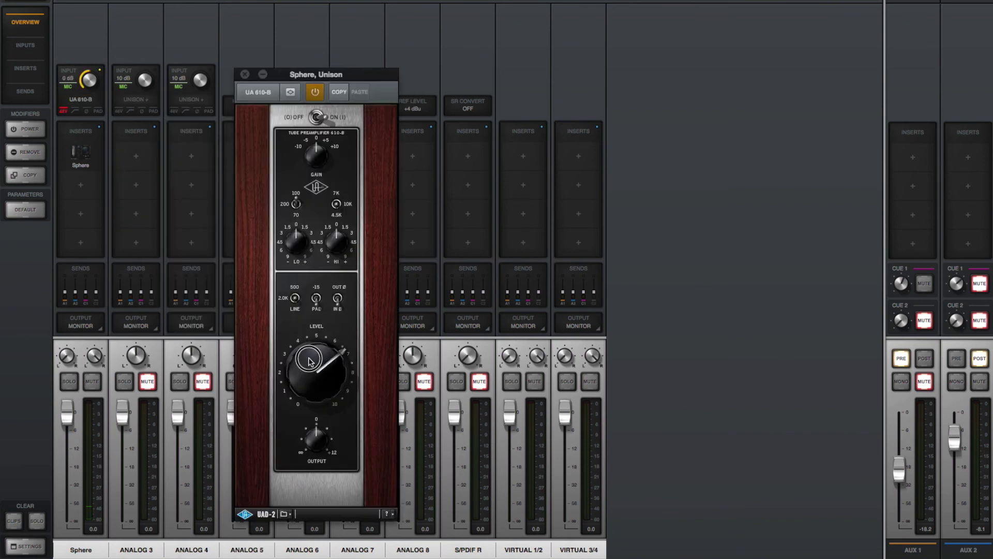